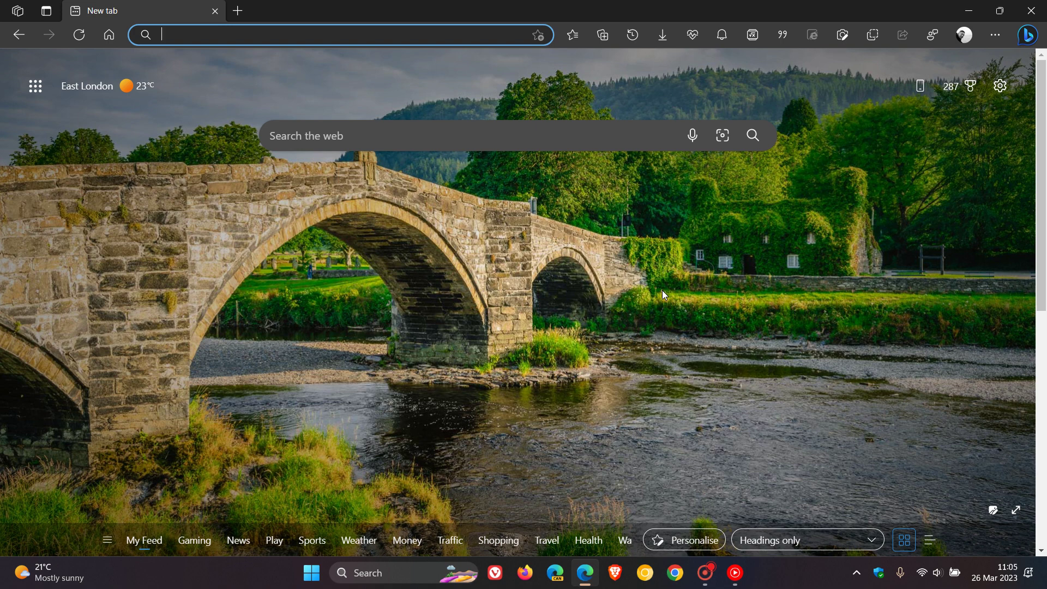
Step: Open and close the Bing Discover chat pane twice
left_click(1030, 35)
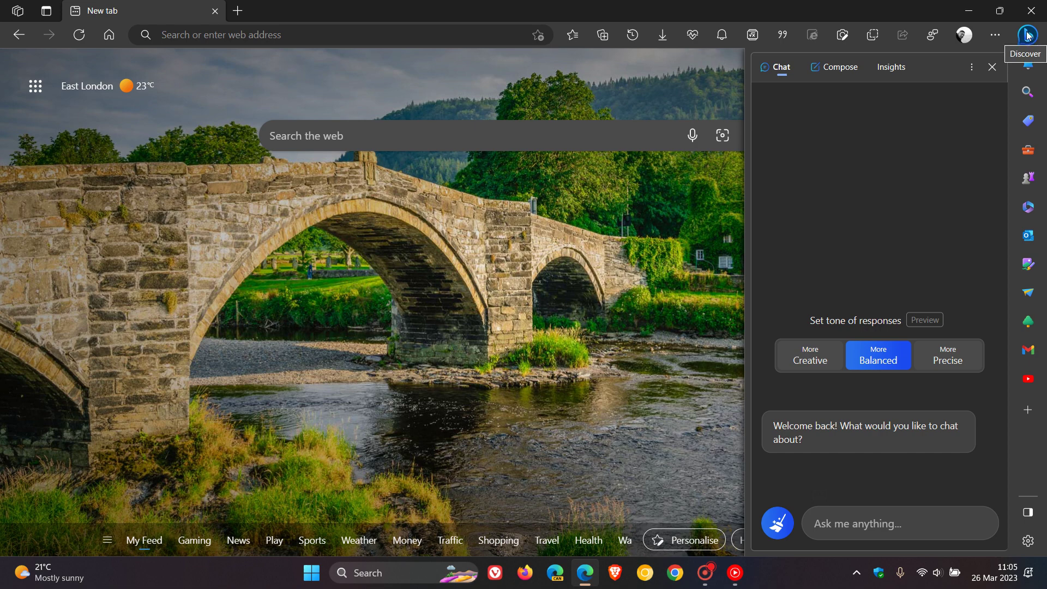
left_click(1028, 36)
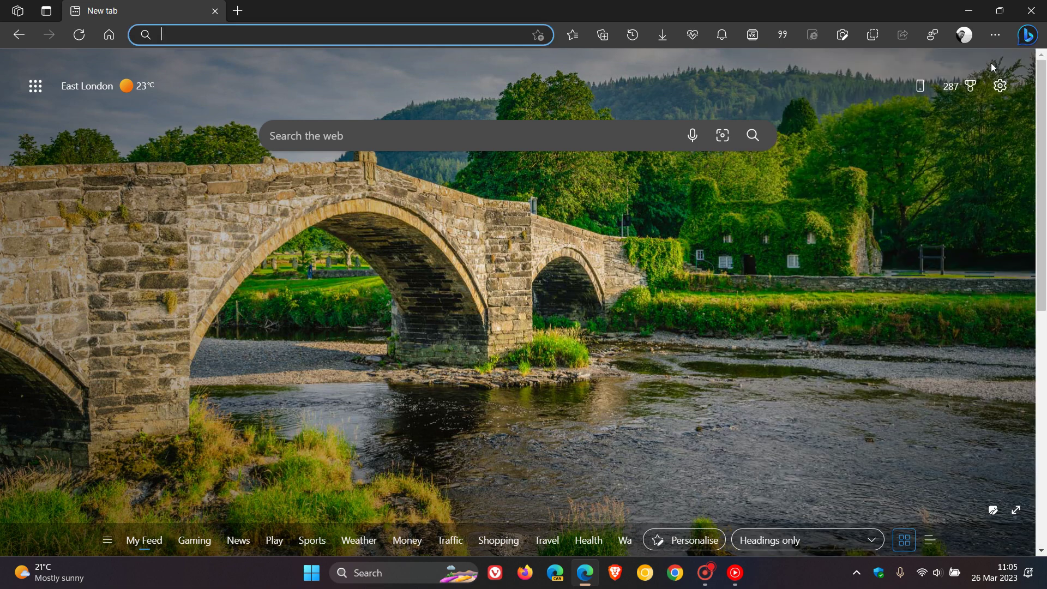
left_click(1029, 38)
left_click(997, 71)
Step: Open Sidebar settings from the main menu and scroll down to App specific settings
left_click(994, 36)
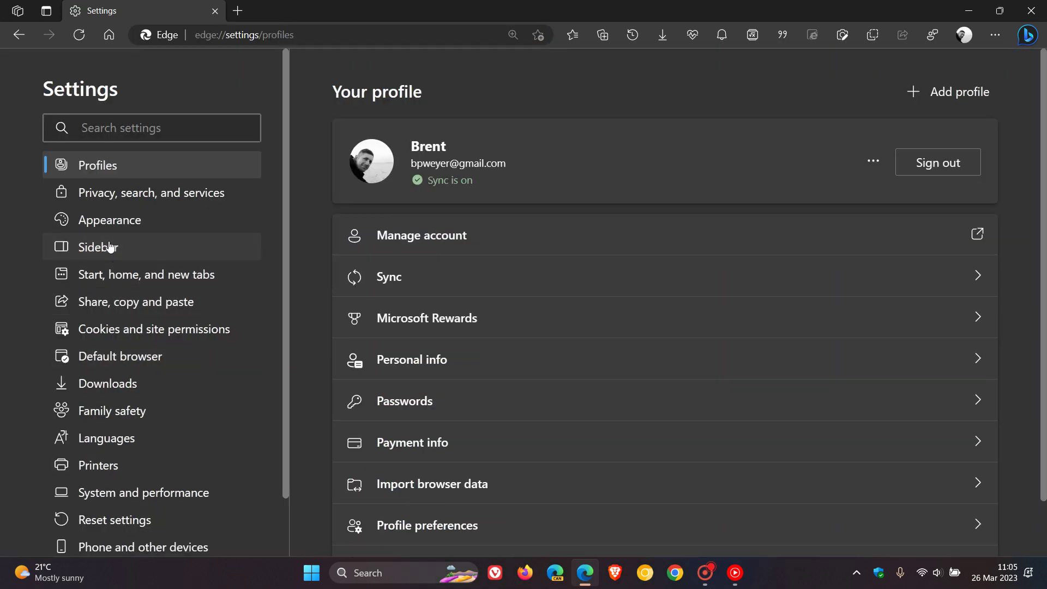
left_click(110, 247)
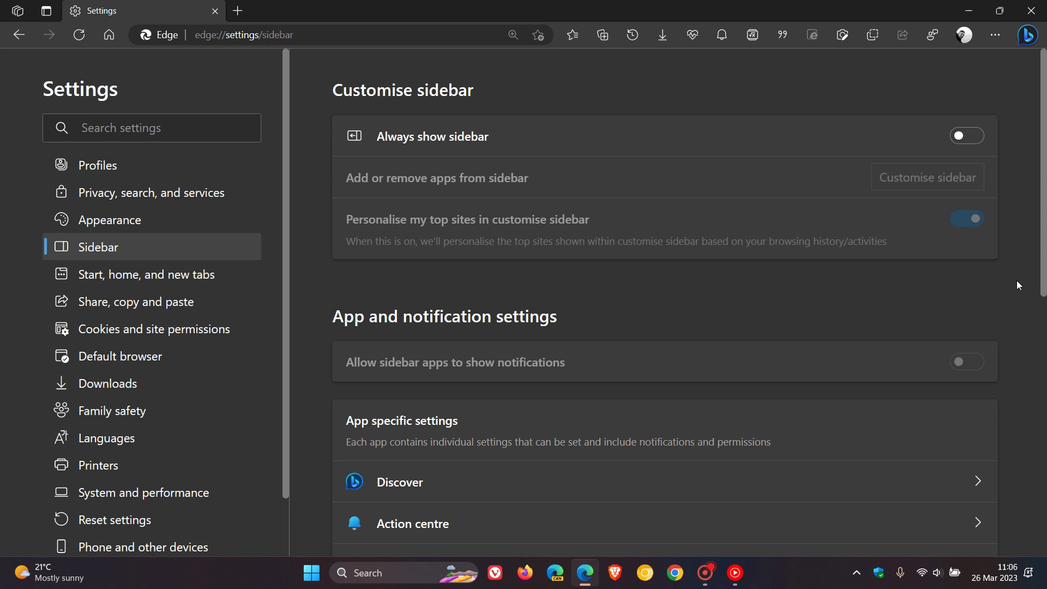
scroll(1015, 284, "down", 1)
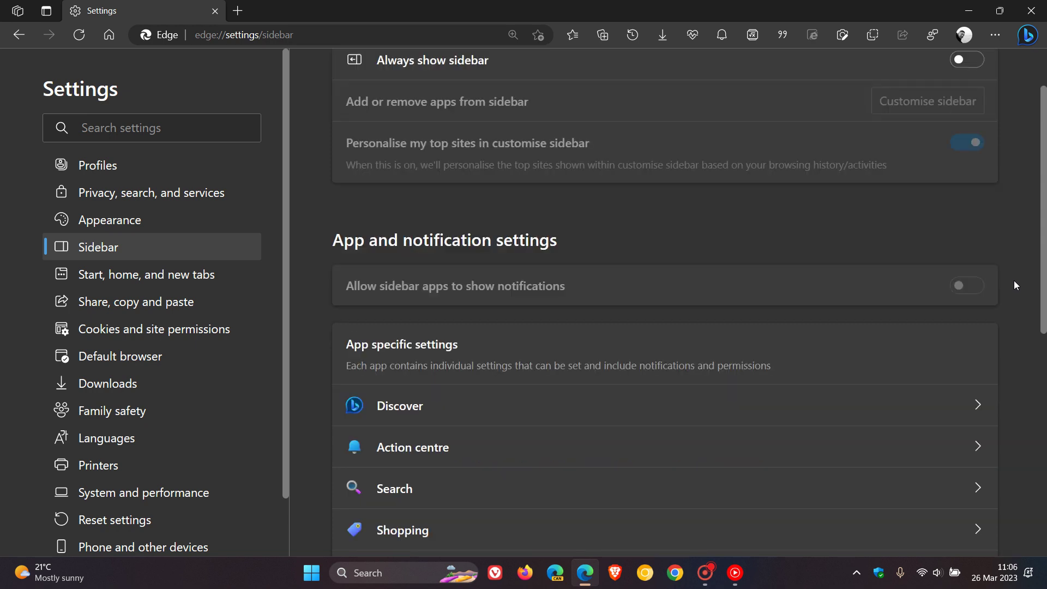
scroll(1015, 285, "down", 1)
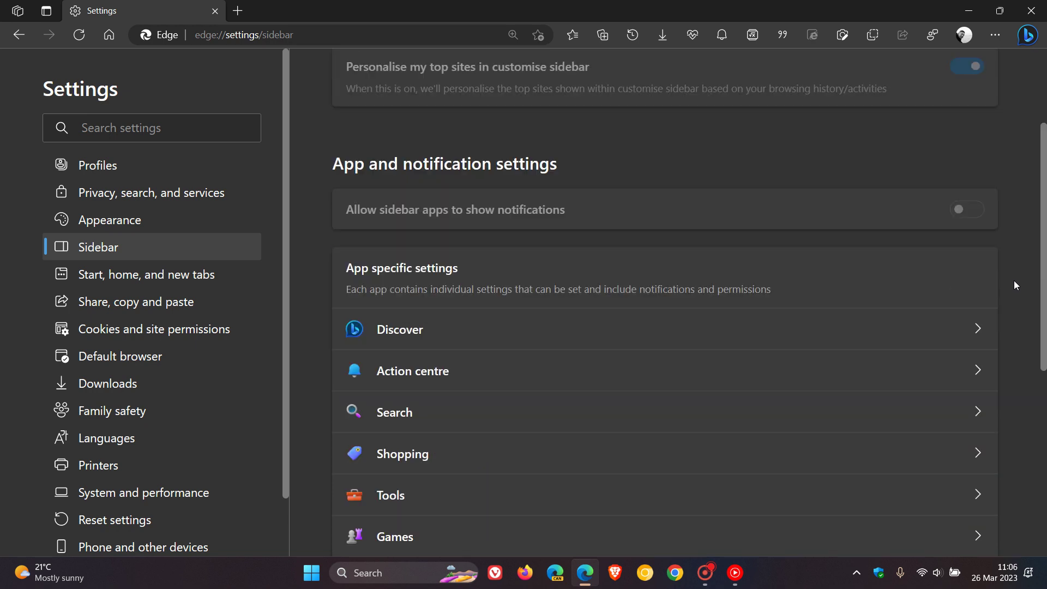
scroll(1016, 285, "down", 1)
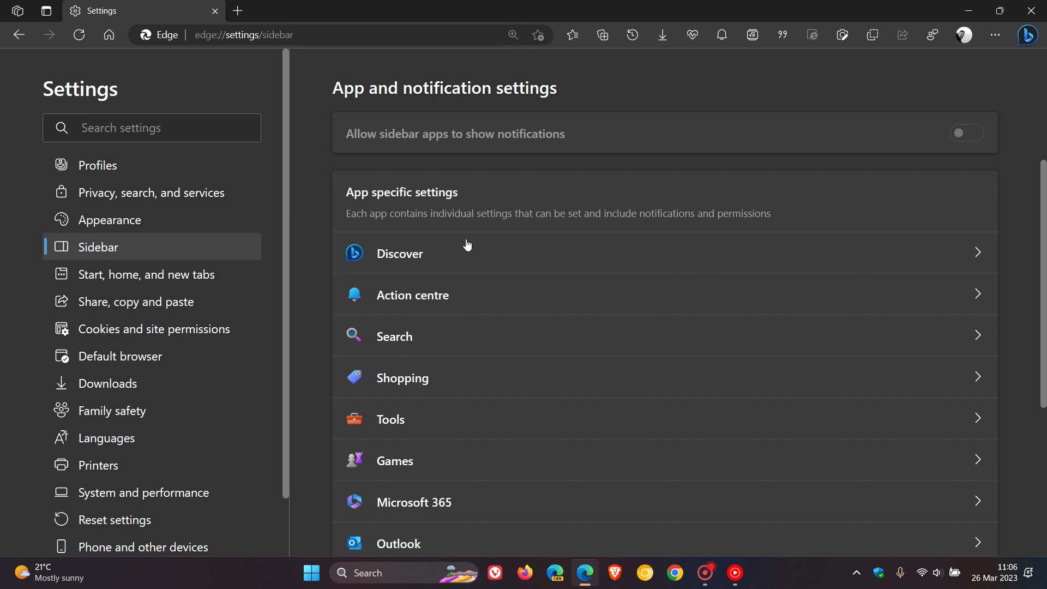
Step: Open the Discover app settings and switch Show Discover off
left_click(498, 253)
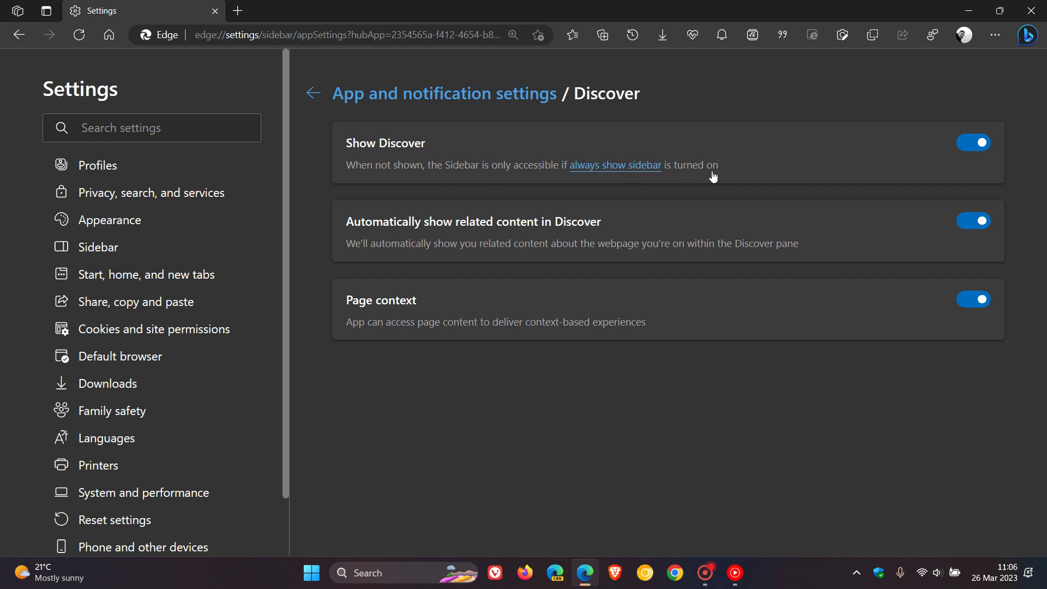
left_click(961, 151)
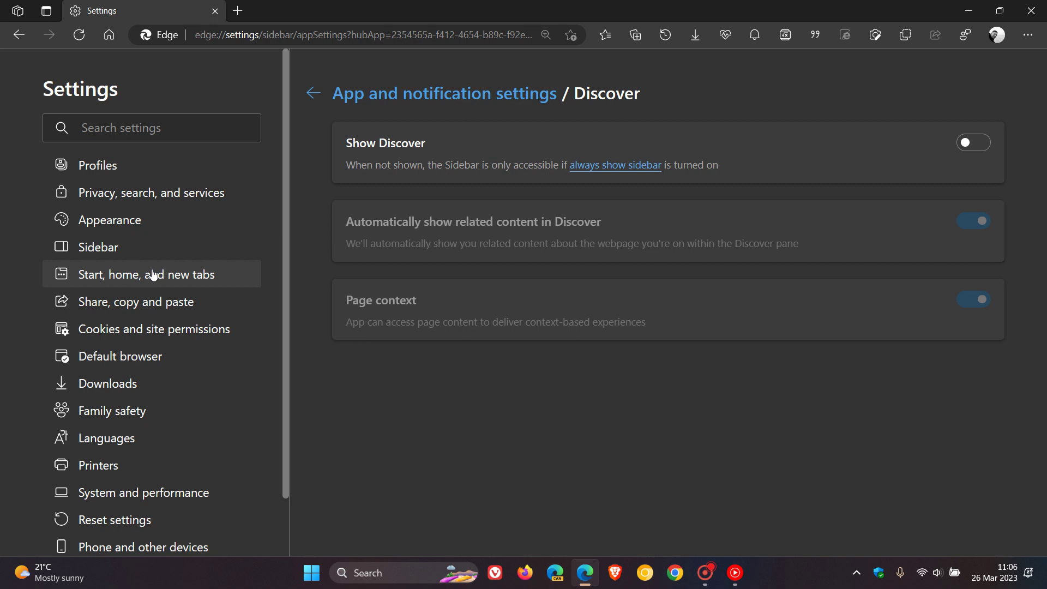
Step: Turn Always show sidebar on, re-enable Show Discover, then turn Always show sidebar off
left_click(115, 246)
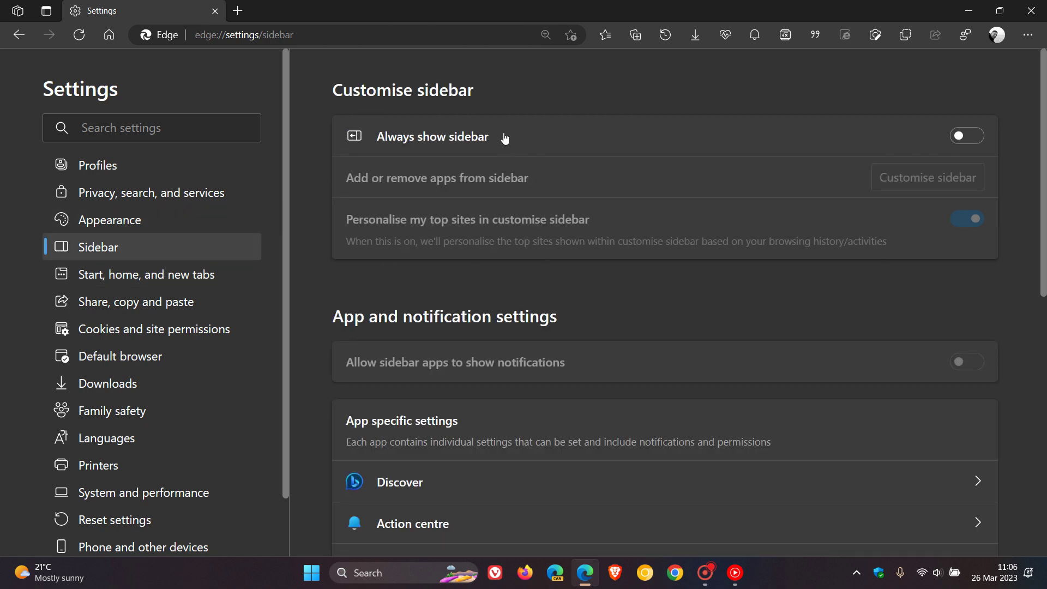
left_click(972, 136)
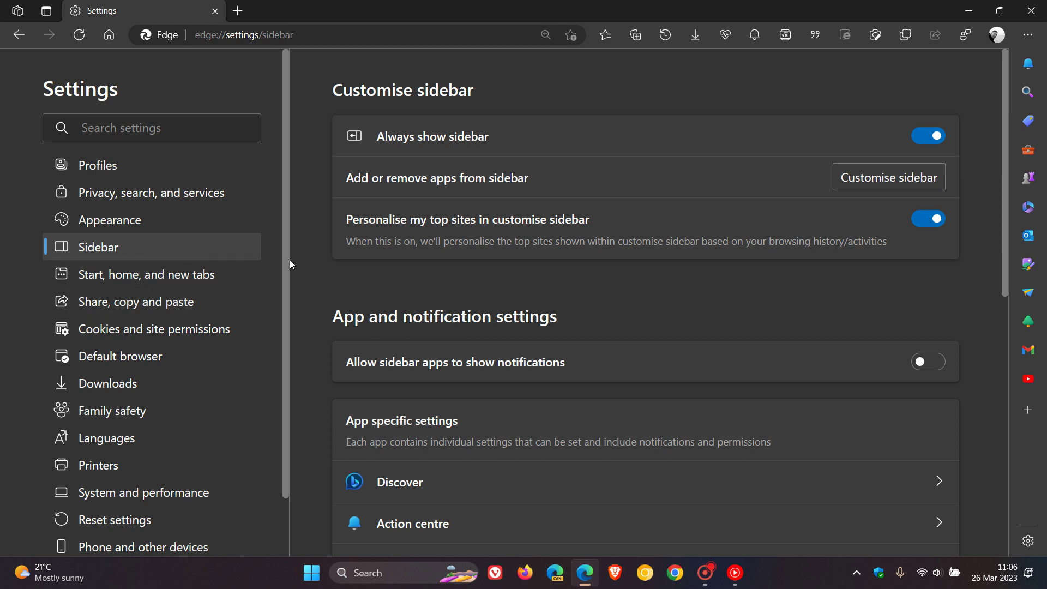
scroll(725, 285, "down", 1)
scroll(725, 285, "down", 1)
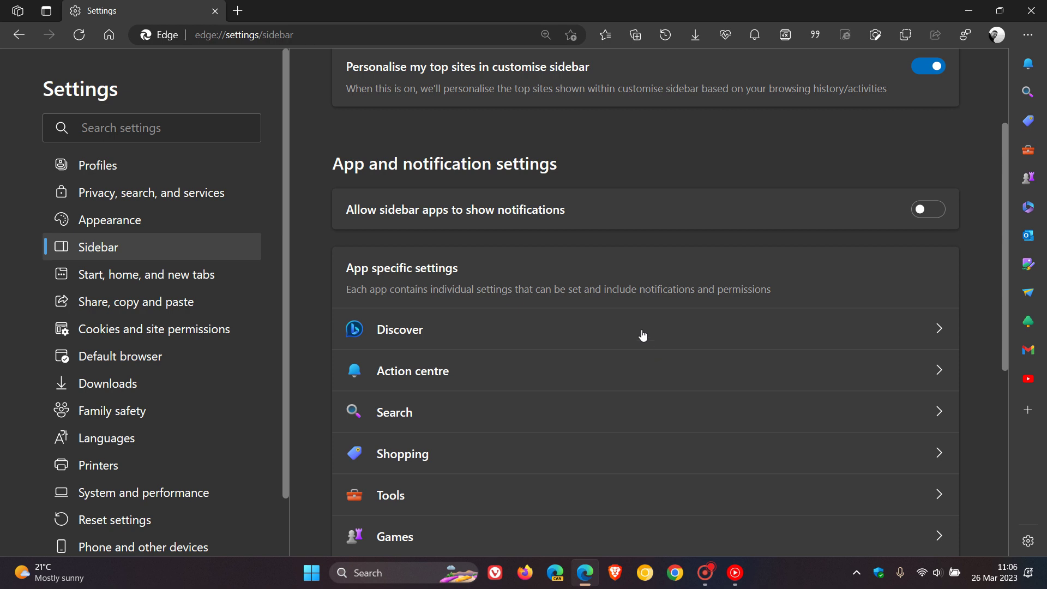
left_click(643, 331)
left_click(946, 148)
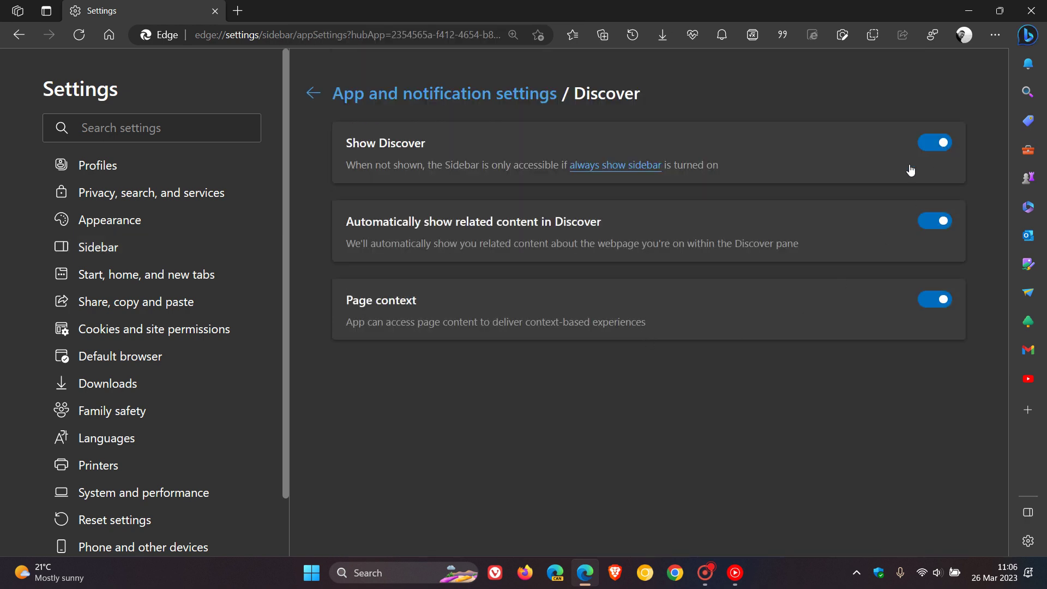
left_click(115, 250)
left_click(922, 140)
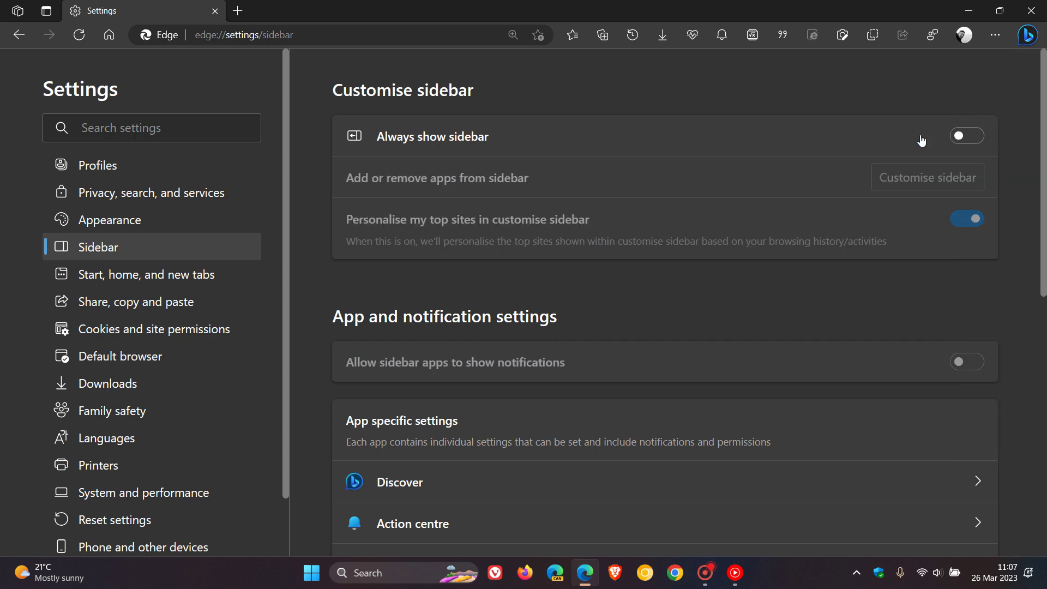
Step: Go to the new tab page, then open and close the Bing Discover pane
left_click(110, 34)
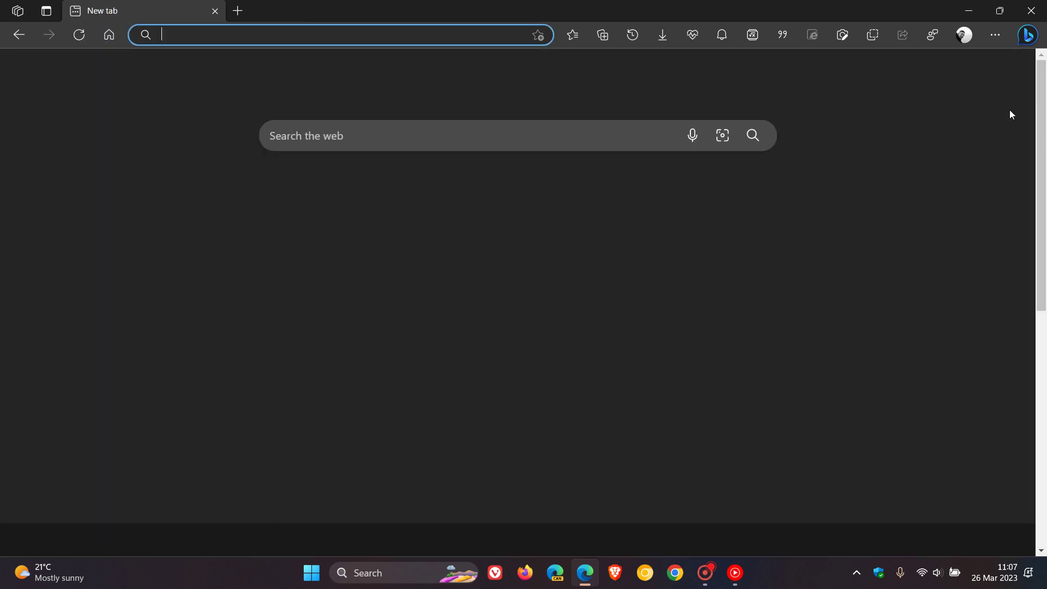
left_click(1030, 38)
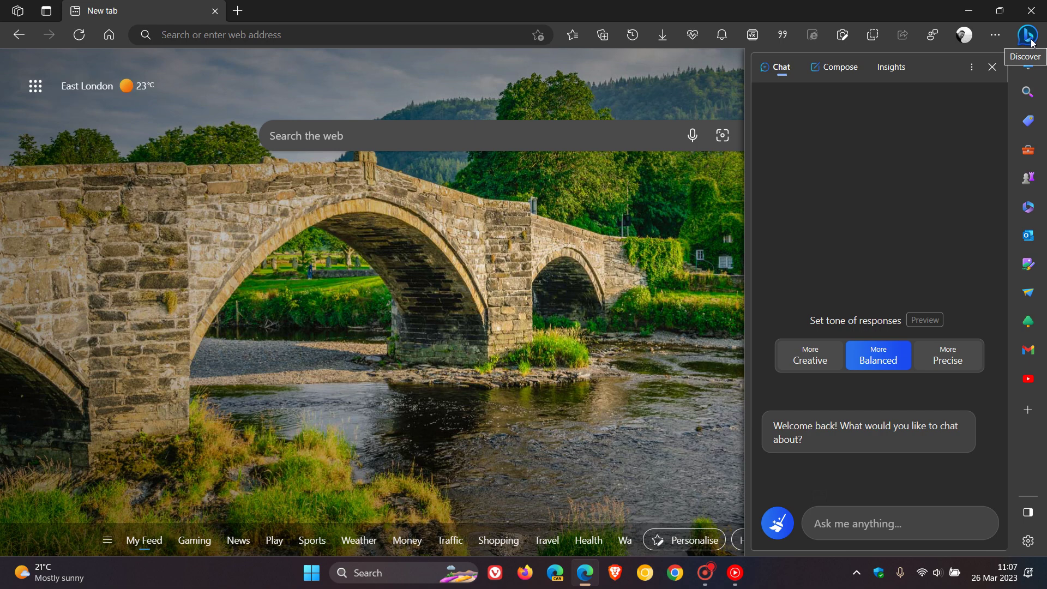
left_click(994, 70)
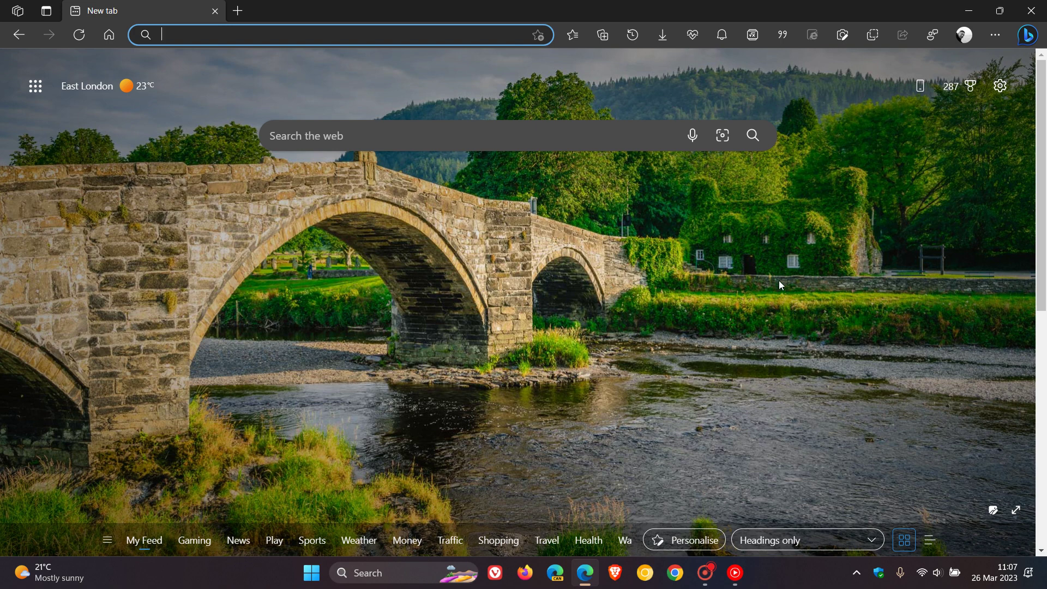
Step: Open About Microsoft Edge to check version 111.0.1661.54, briefly highlighting the '54'
left_click(994, 35)
scroll(840, 480, "down", 1)
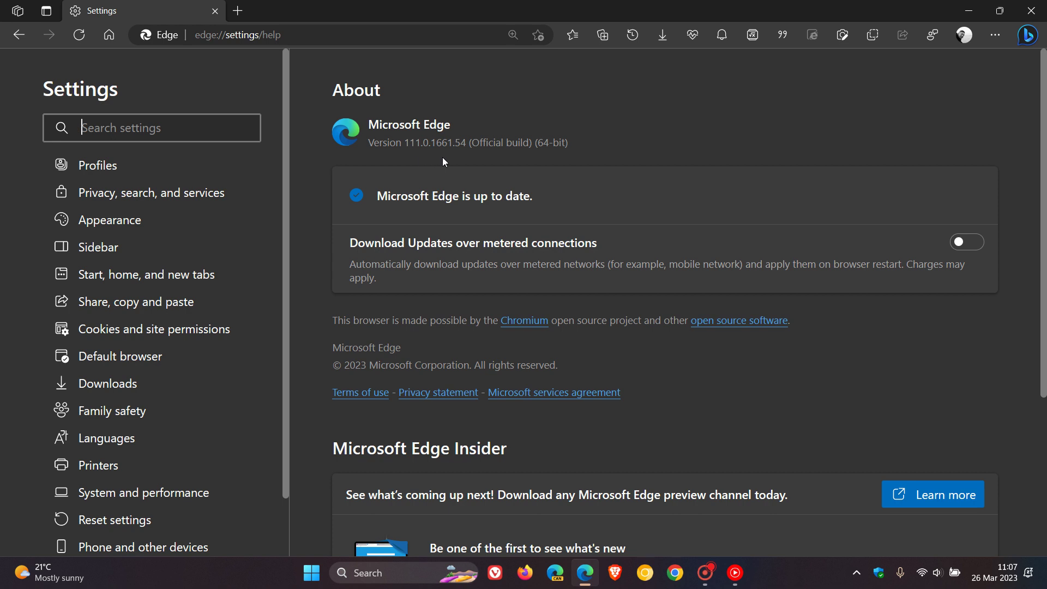
left_click(465, 146)
double_click(465, 146)
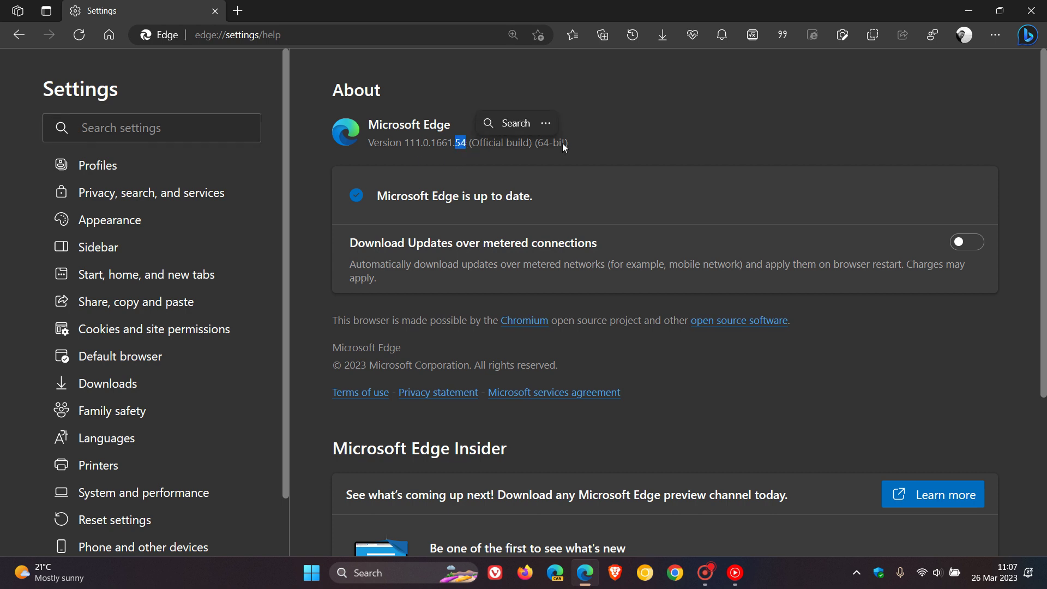
left_click(705, 125)
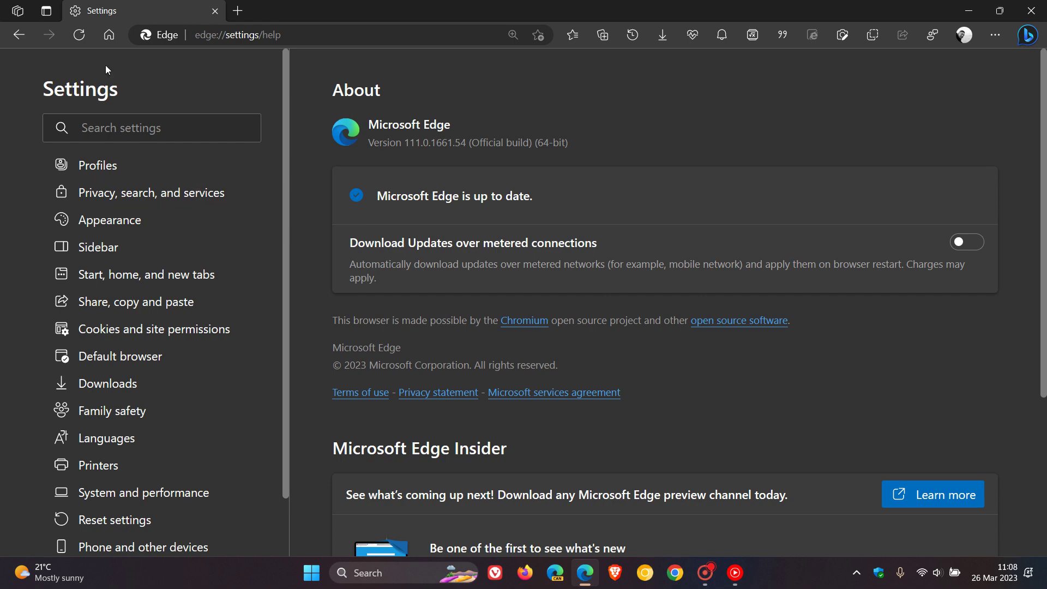
Step: Return to the new tab page, open and close the Discover pane, and unfocus the address bar
left_click(109, 36)
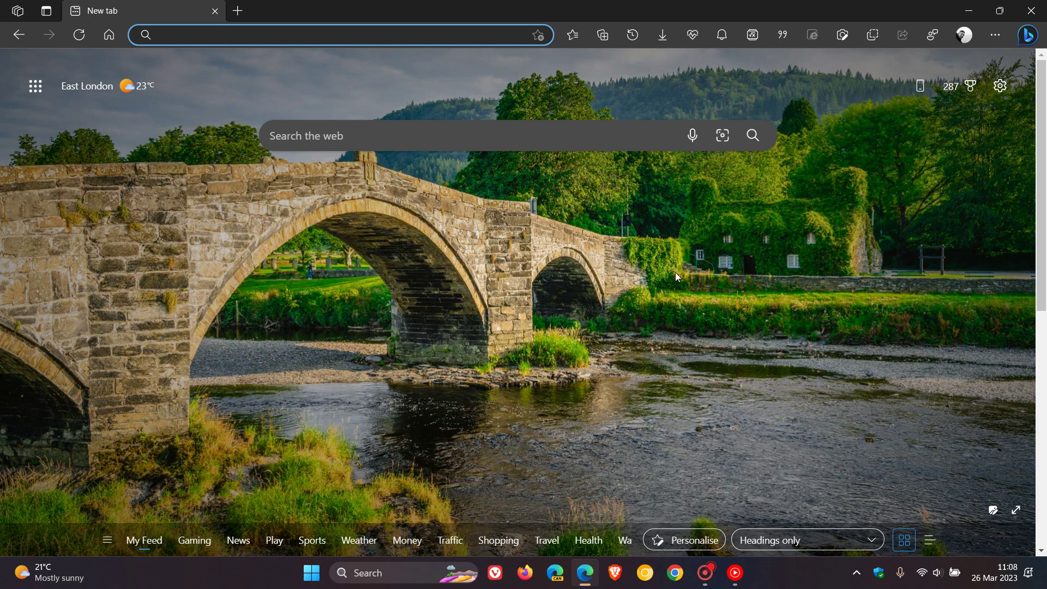
left_click(1026, 38)
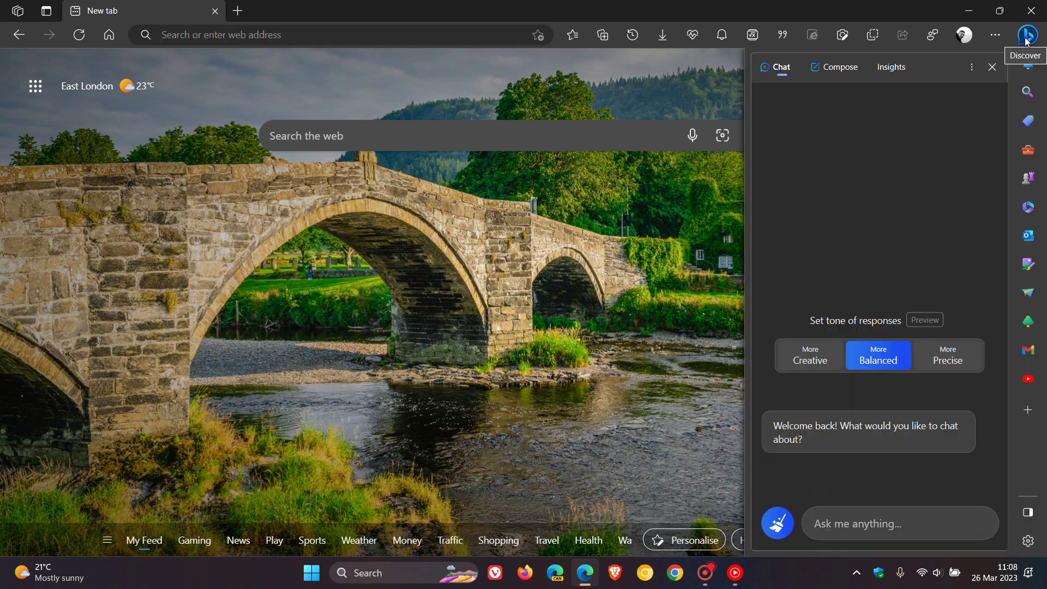
left_click(992, 67)
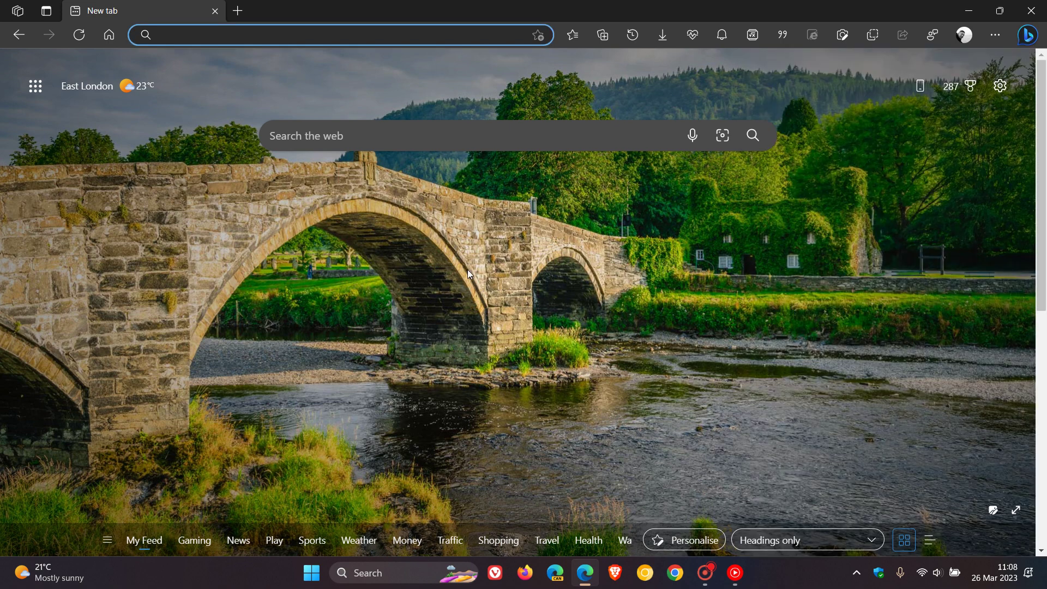
left_click(670, 283)
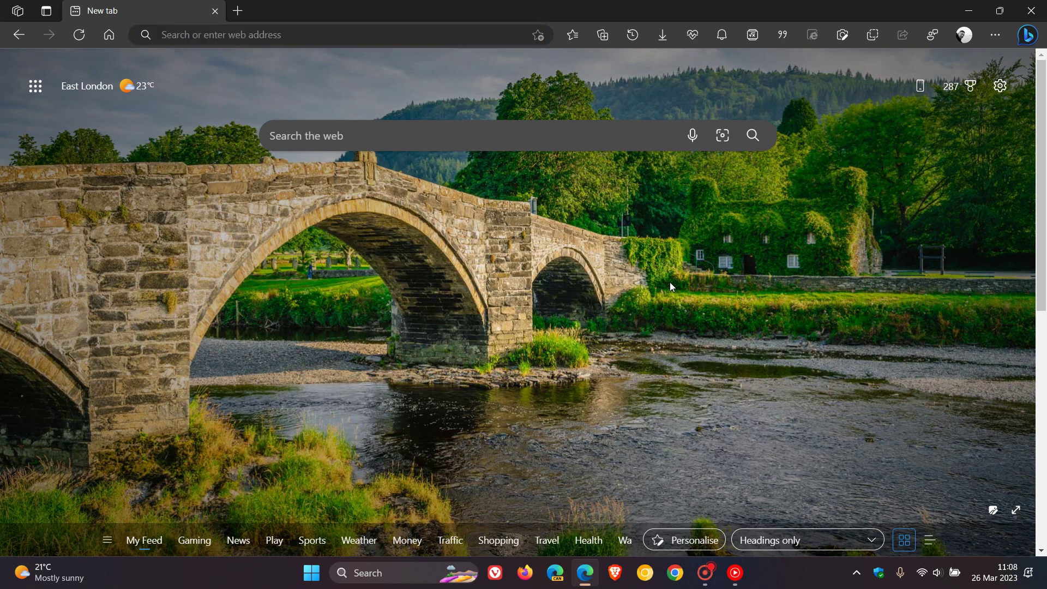